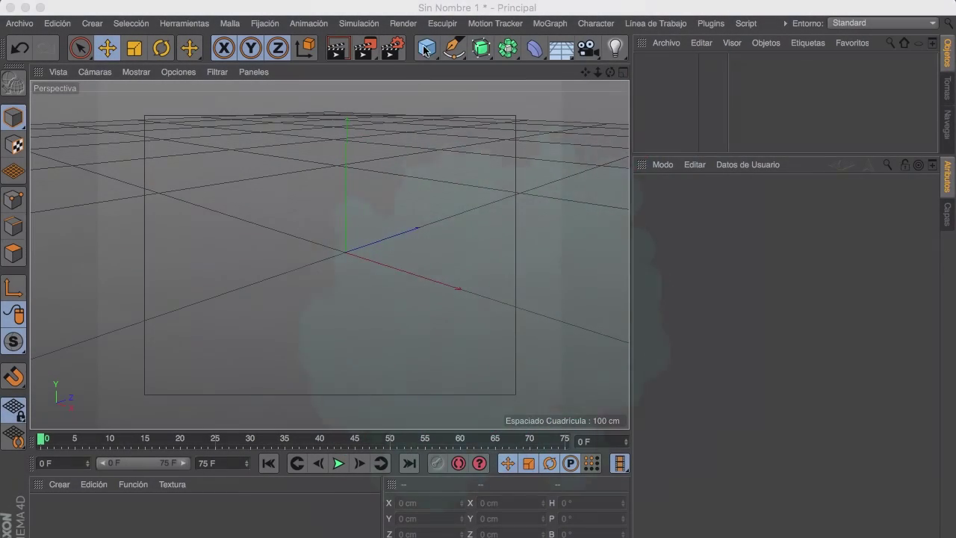
# Create a sphere and set its radius to 20 cm.
pyautogui.click(426, 50)
pyautogui.click(851, 97)
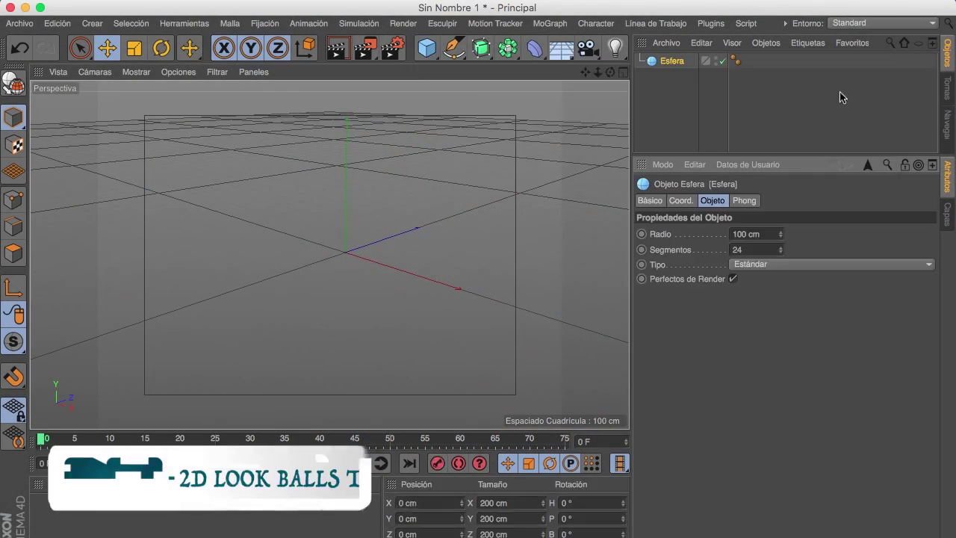
pyautogui.click(742, 236)
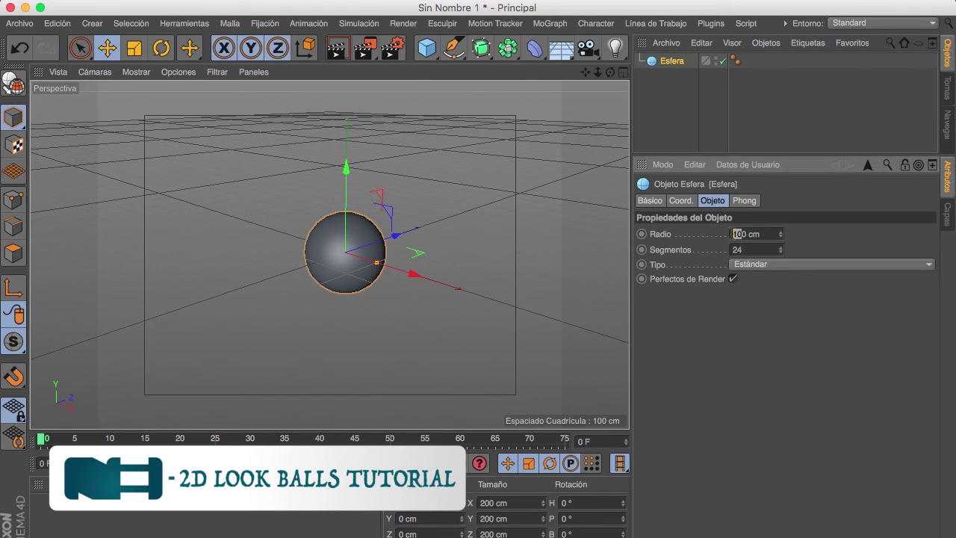
pyautogui.write('20')
pyautogui.press('Return')
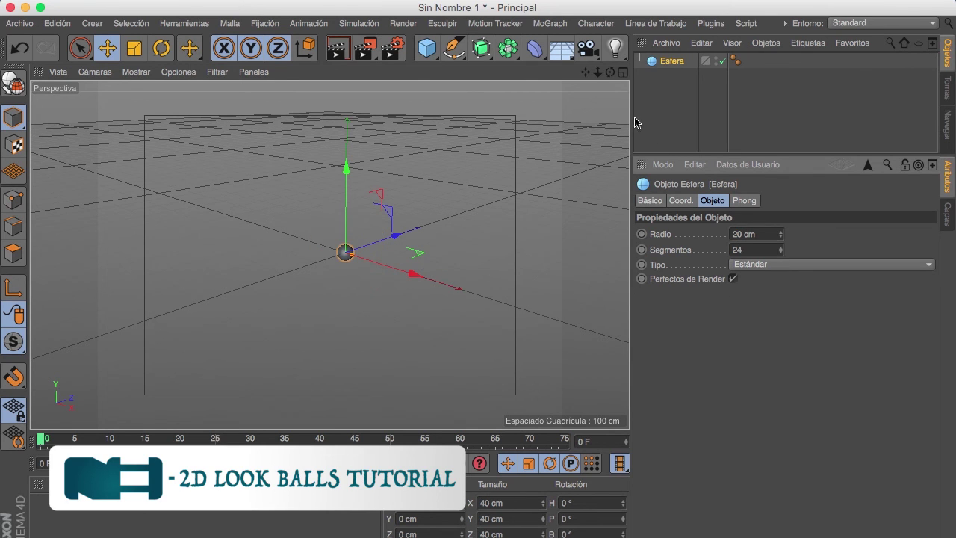
# Add a MoGraph Cloner and make the 20 cm sphere its child.
pyautogui.click(549, 23)
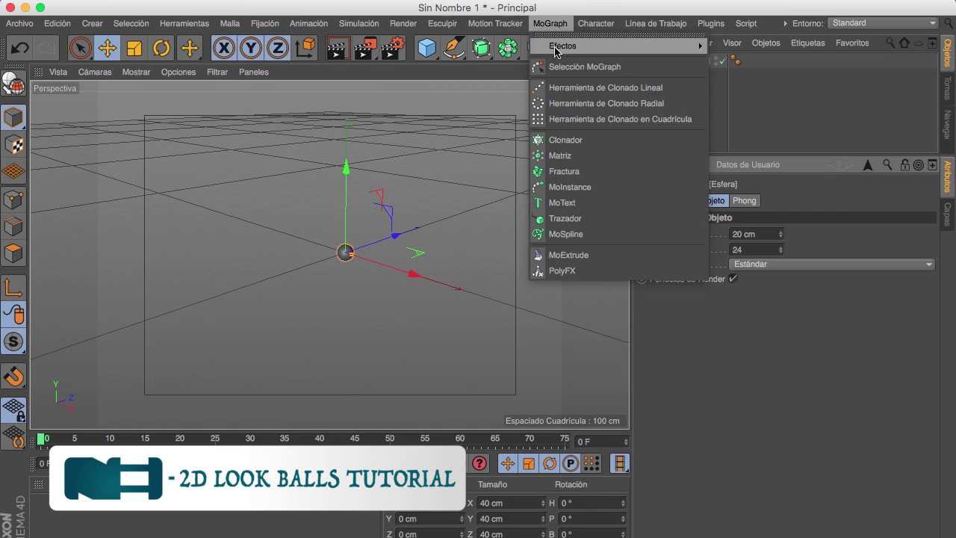
pyautogui.click(576, 140)
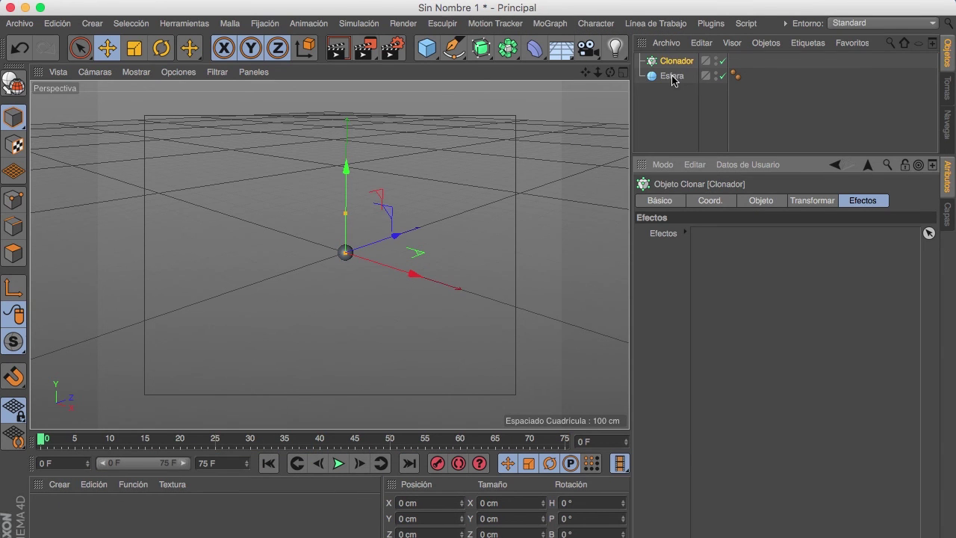
pyautogui.moveTo(678, 78); pyautogui.dragTo(676, 64)
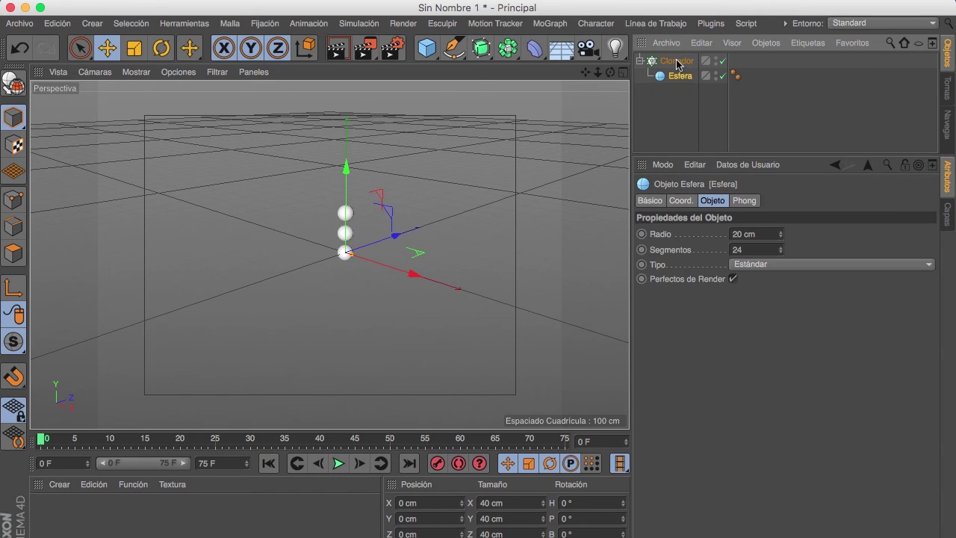
# Set the Cloner's mode to Objeto.
pyautogui.click(676, 61)
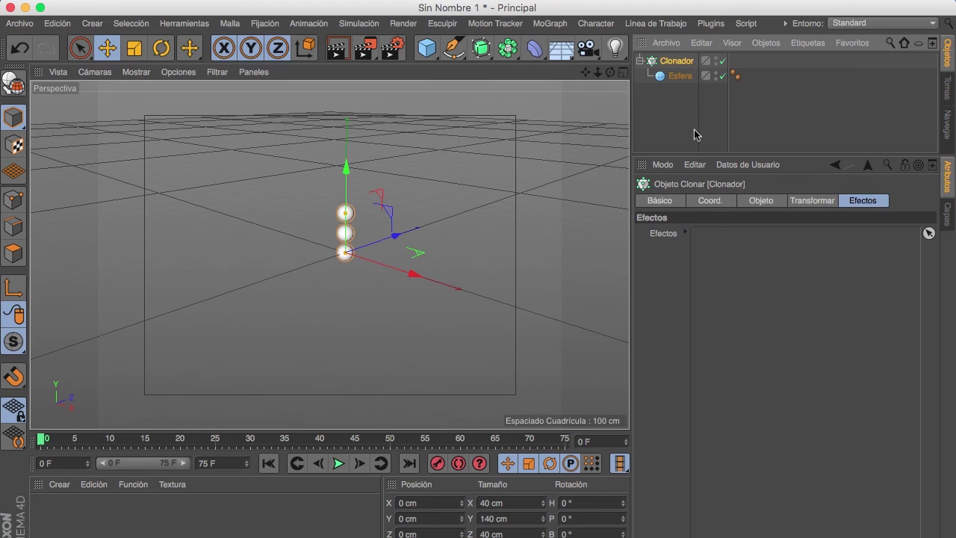
pyautogui.click(755, 202)
pyautogui.click(708, 234)
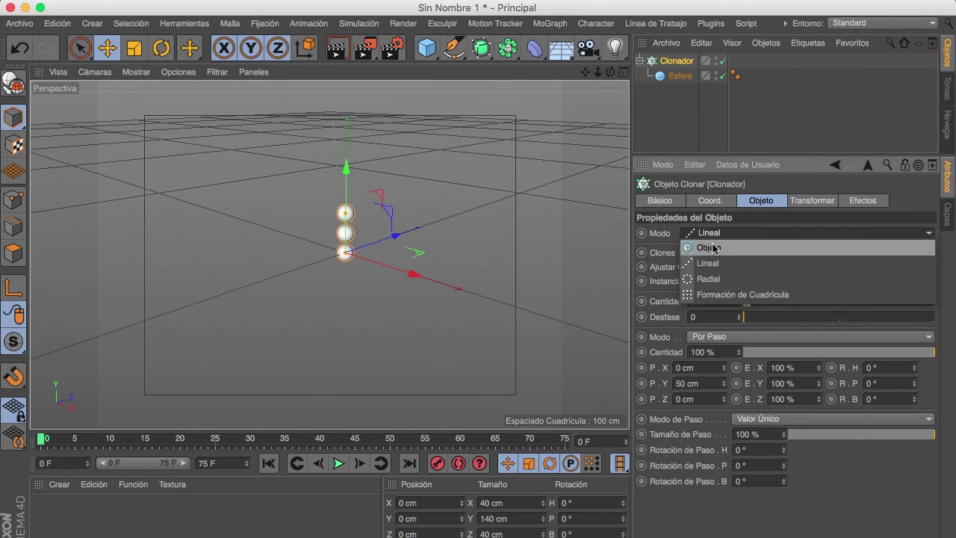
pyautogui.click(718, 249)
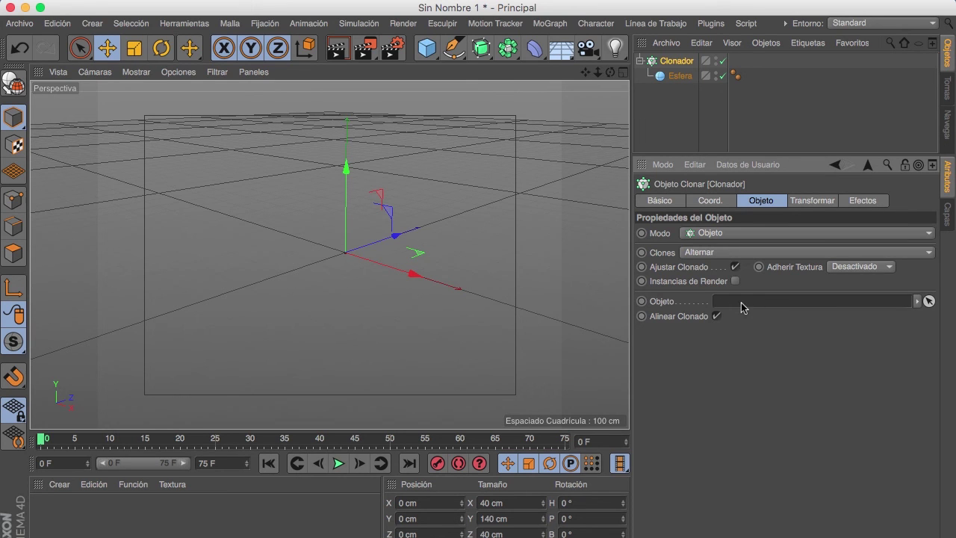
# Create a second sphere and assign it as the Cloner's target object.
pyautogui.click(426, 48)
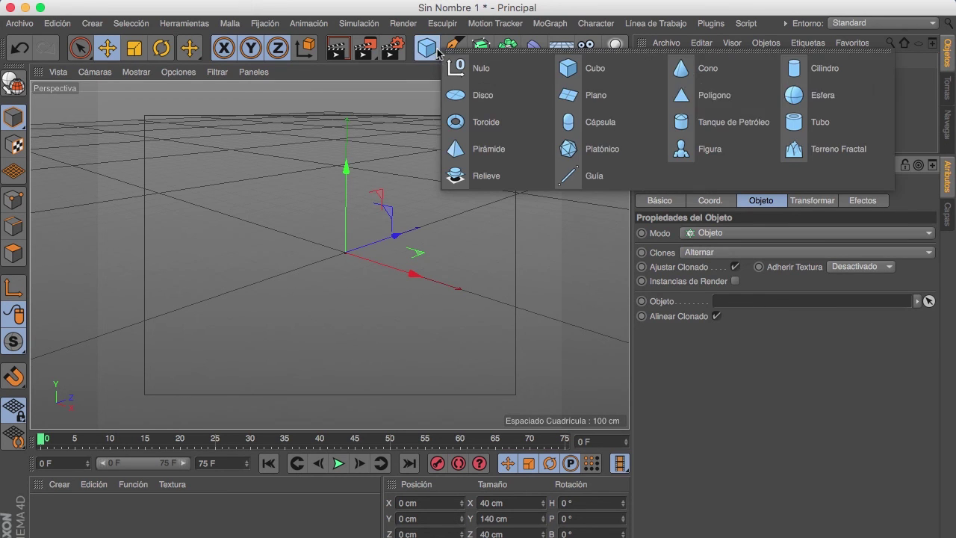
pyautogui.click(797, 95)
pyautogui.click(670, 76)
pyautogui.moveTo(672, 61); pyautogui.dragTo(728, 301)
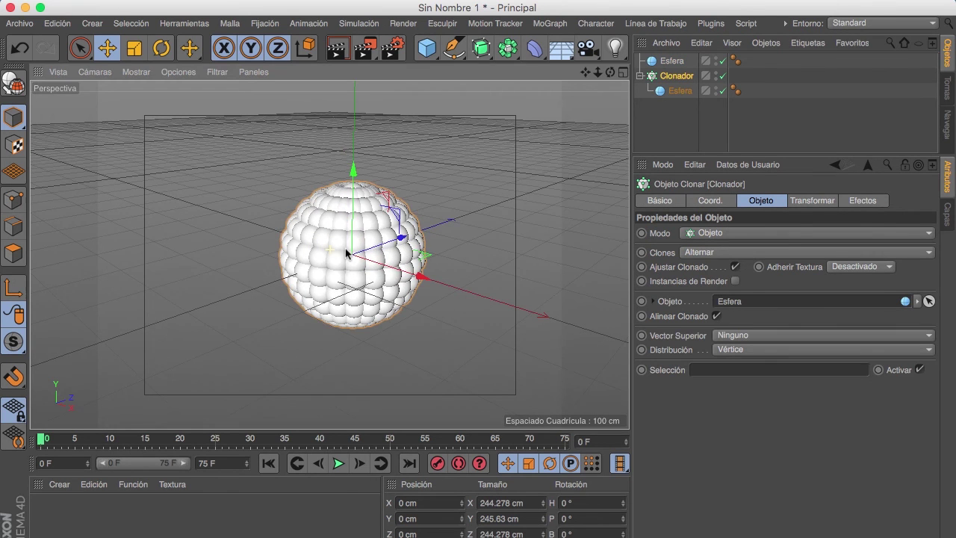
# Apply a Cuerpo Rígido simulation tag to the sphere inside the Cloner.
pyautogui.click(678, 93)
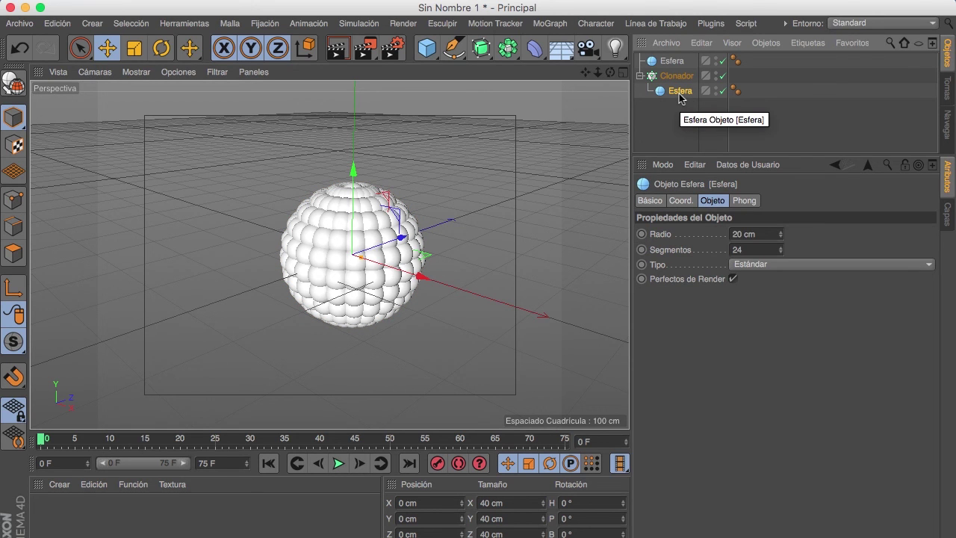
pyautogui.rightClick(679, 95)
pyautogui.moveTo(693, 92)
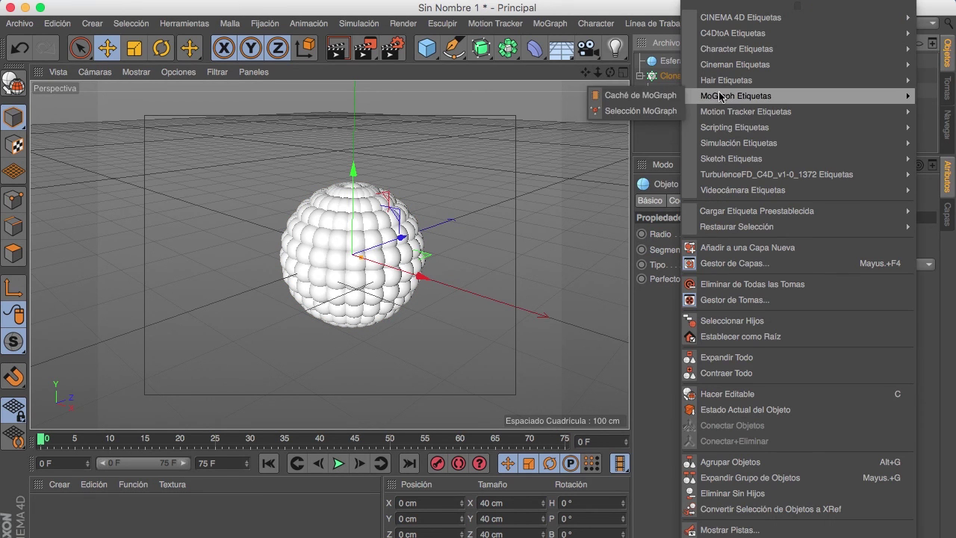
pyautogui.moveTo(729, 144)
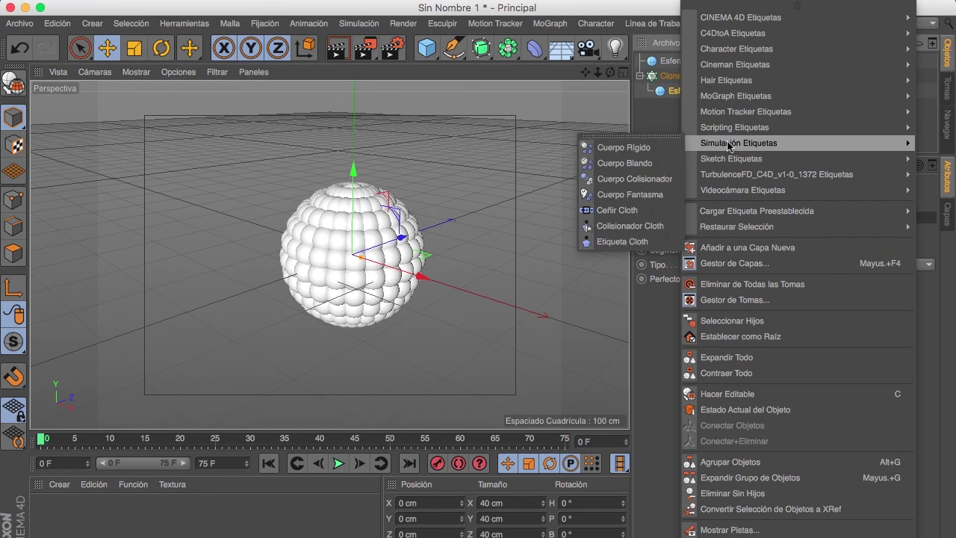
pyautogui.click(623, 147)
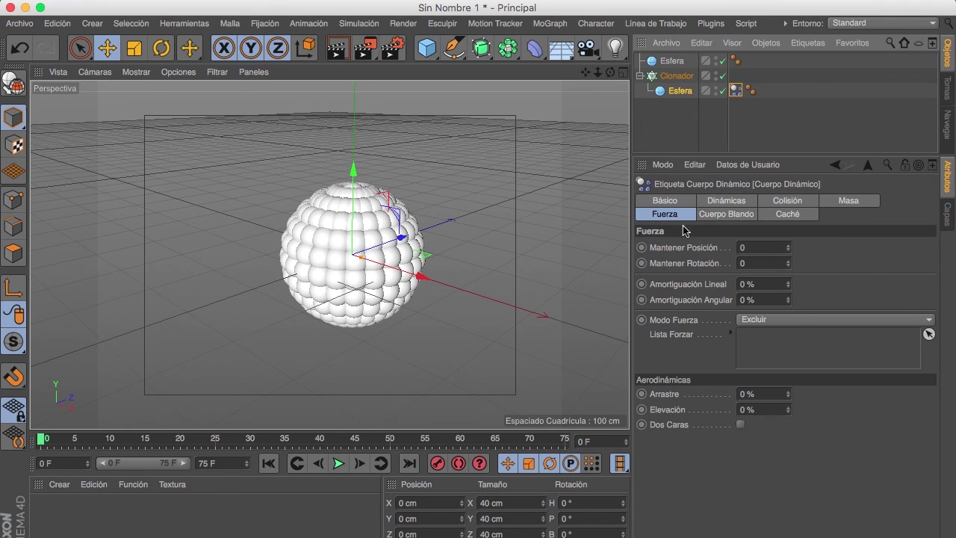
# Set the rigid body tag's Mantener Posición and Mantener Rotación to 10 and preview the simulation.
pyautogui.click(739, 247)
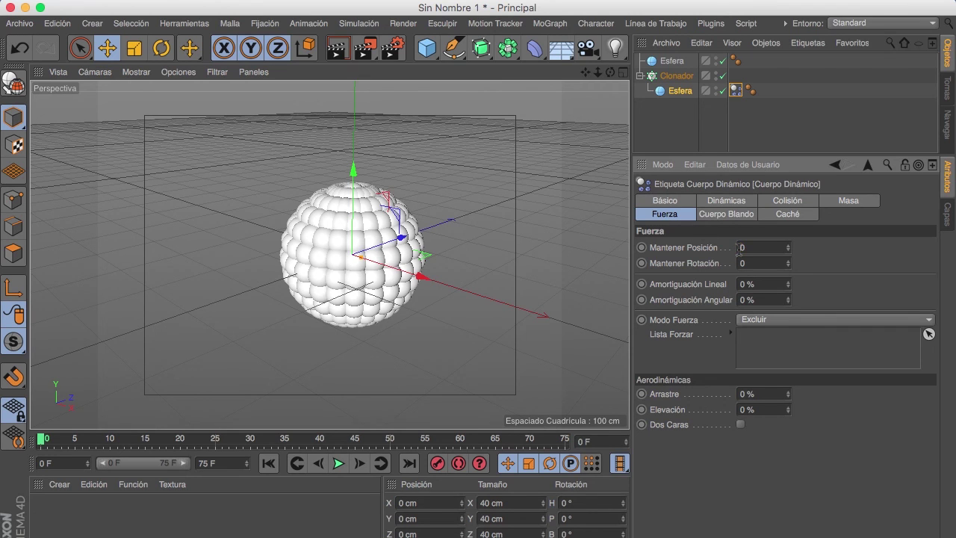
pyautogui.write('1')
pyautogui.click(338, 464)
pyautogui.click(338, 463)
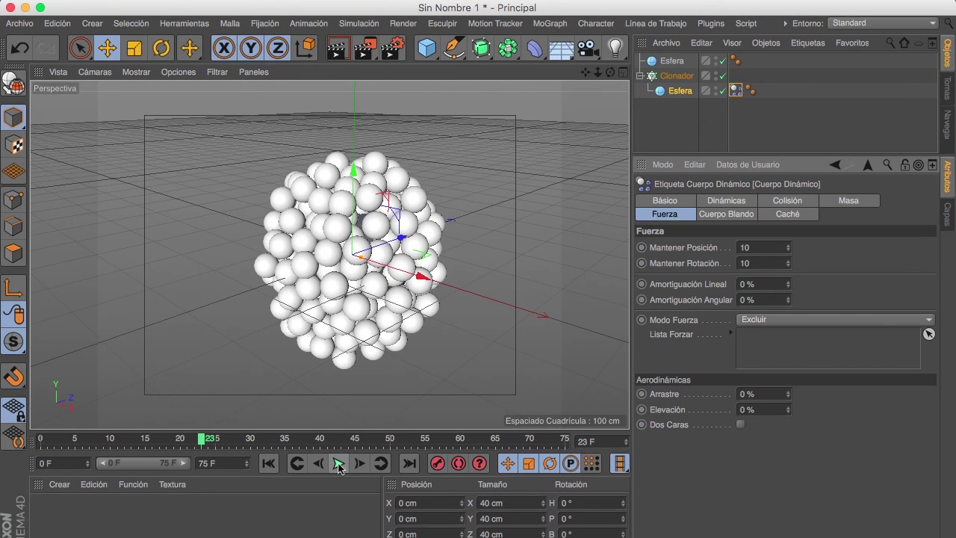
# Hide the standalone sphere in both the viewport and the render, and preview the simulation again.
pyautogui.scroll(5, 374, 237)
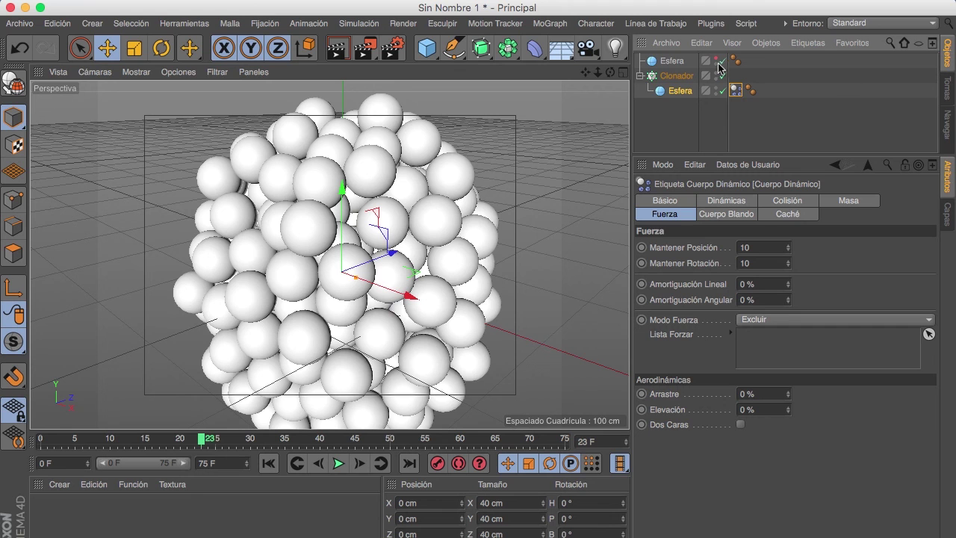
pyautogui.scroll(-8, 501, 197)
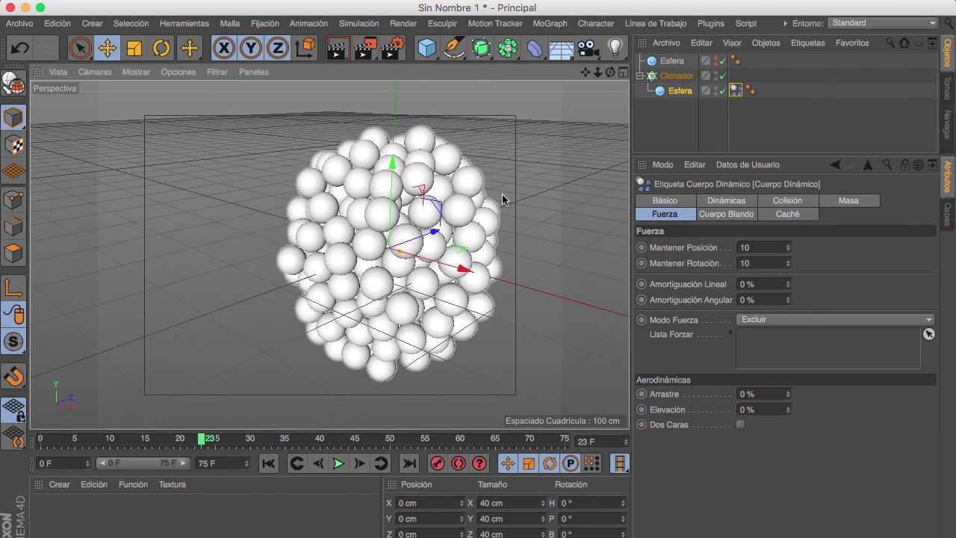
pyautogui.click(338, 463)
pyautogui.click(337, 463)
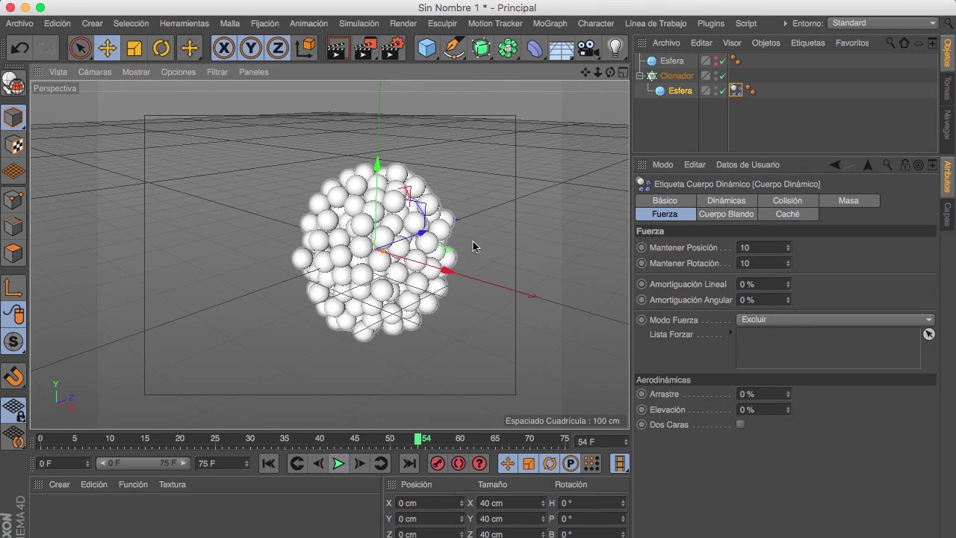
# Add an Aleatorio effector to the Cloner.
pyautogui.click(677, 76)
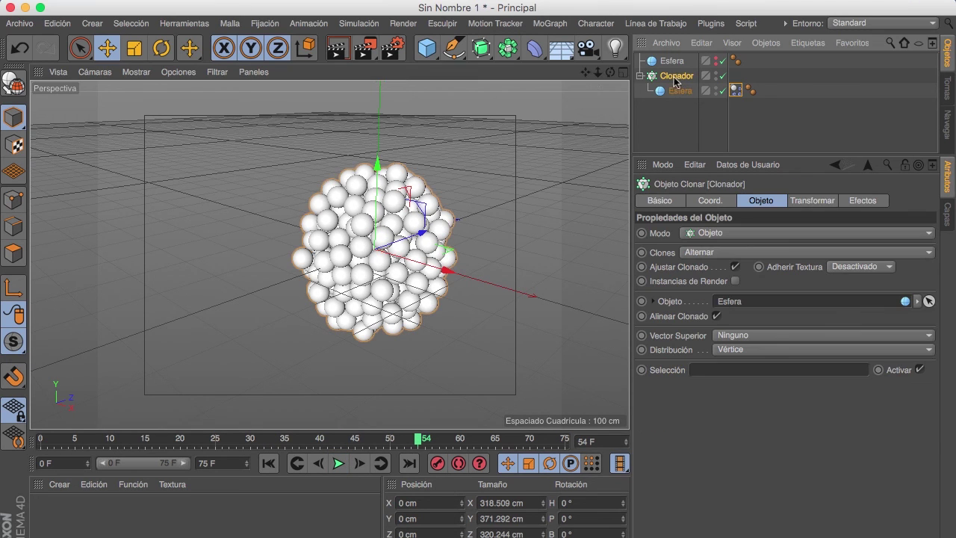
pyautogui.click(551, 24)
pyautogui.moveTo(571, 45)
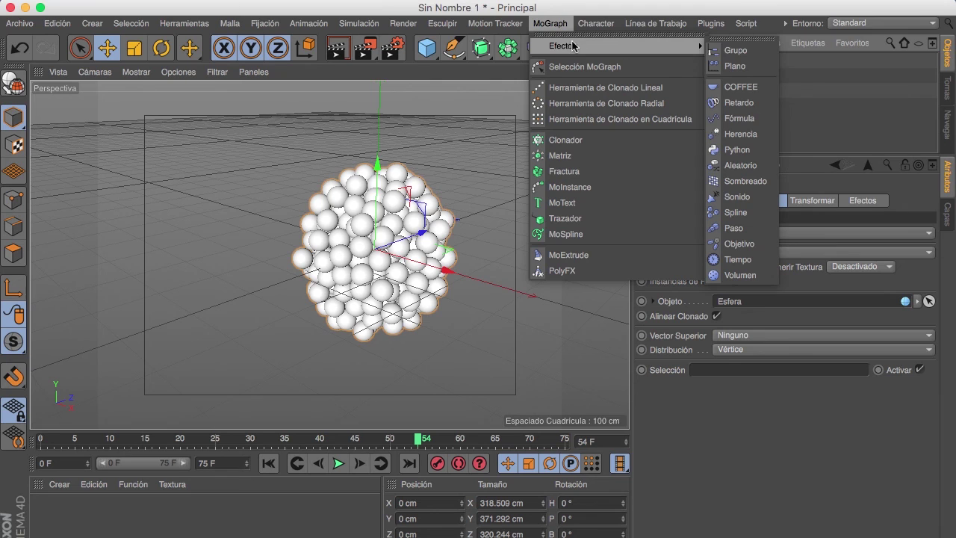
pyautogui.click(747, 172)
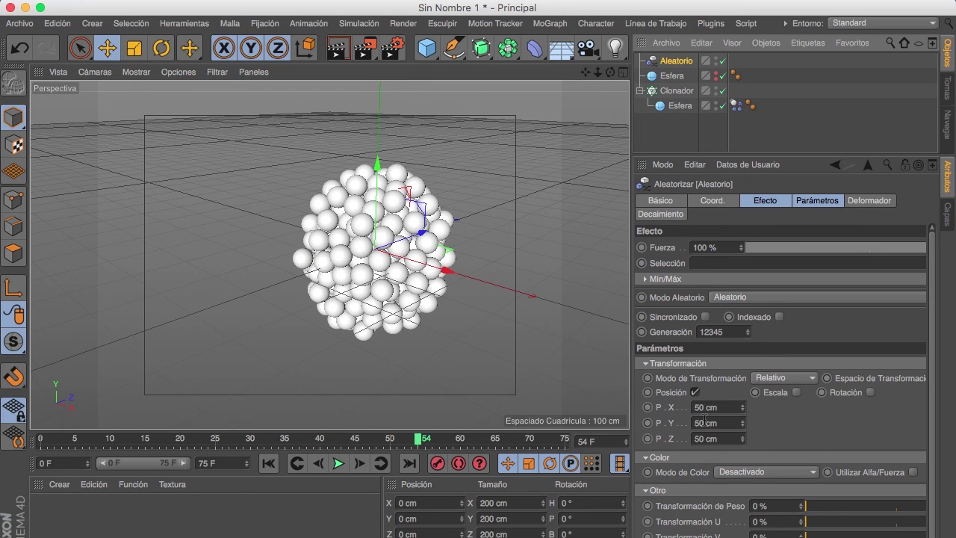
# Enable uniform scale of 0.7 on the Aleatorio effector and play the simulation to check the size variation.
pyautogui.click(797, 393)
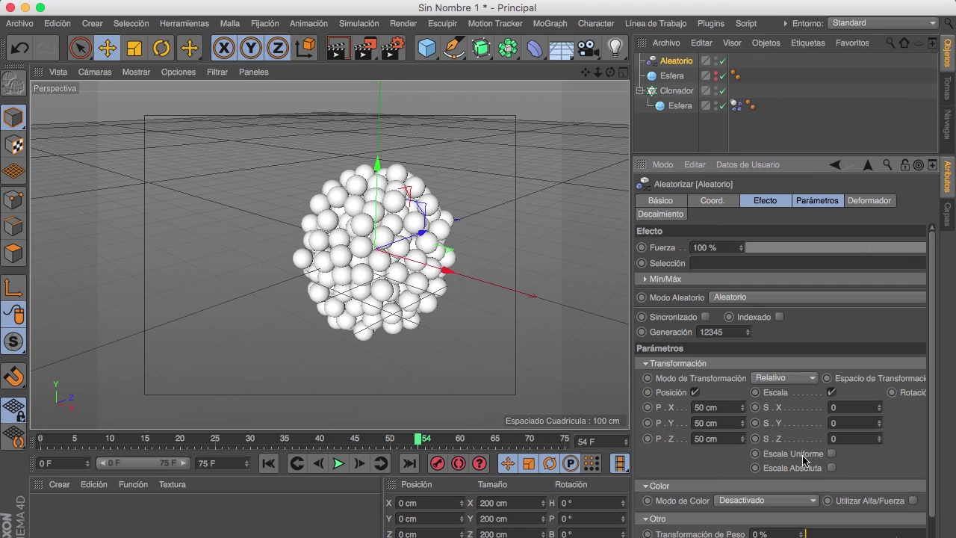
pyautogui.click(831, 453)
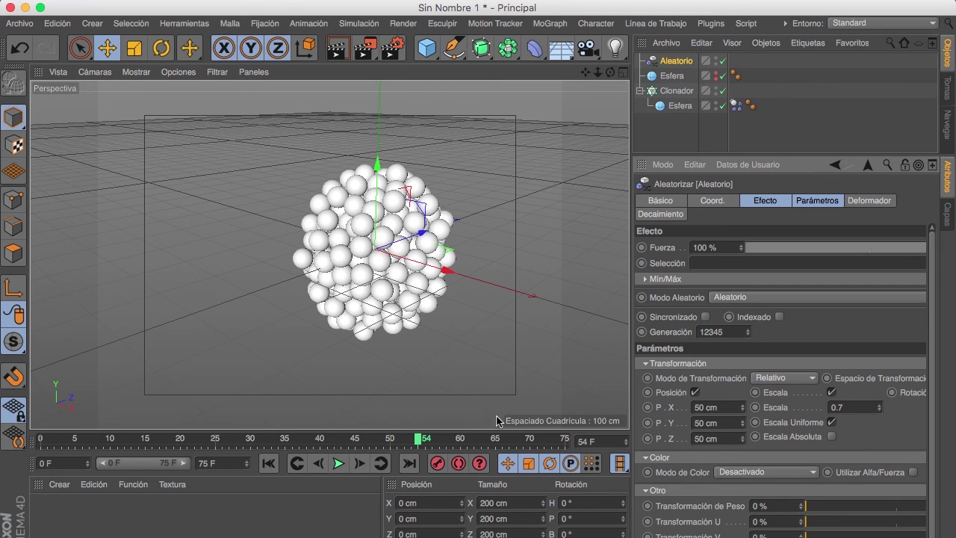
pyautogui.click(341, 464)
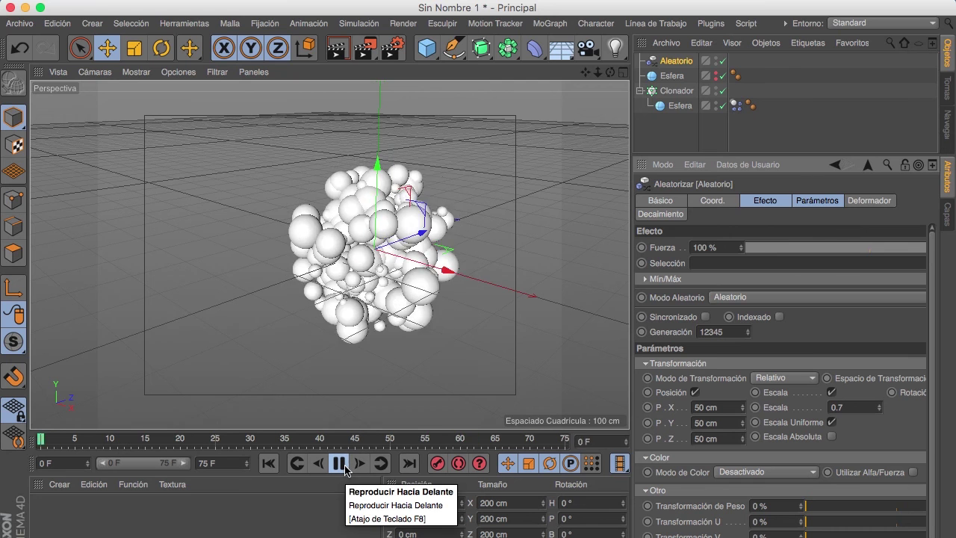
pyautogui.click(339, 465)
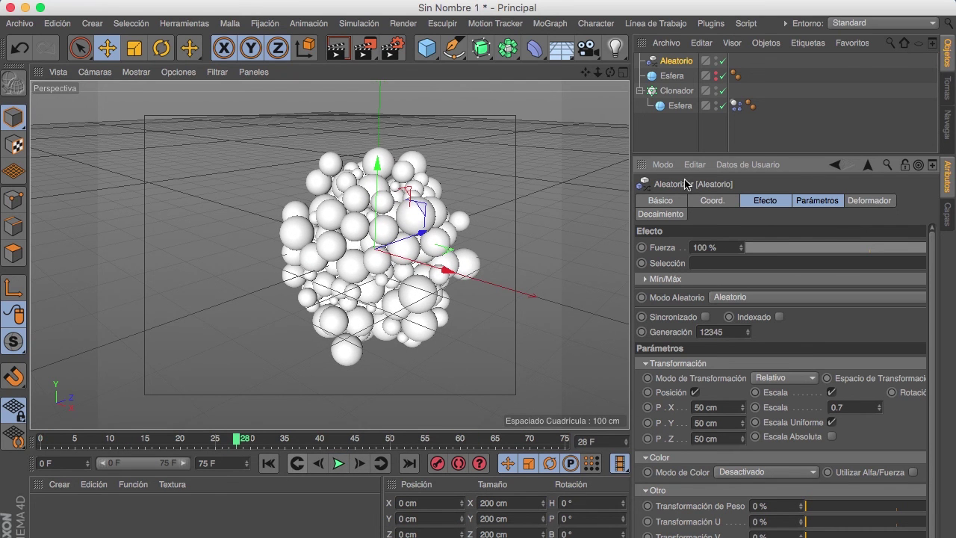
# Add a Fórmula effector to the Cloner.
pyautogui.click(675, 92)
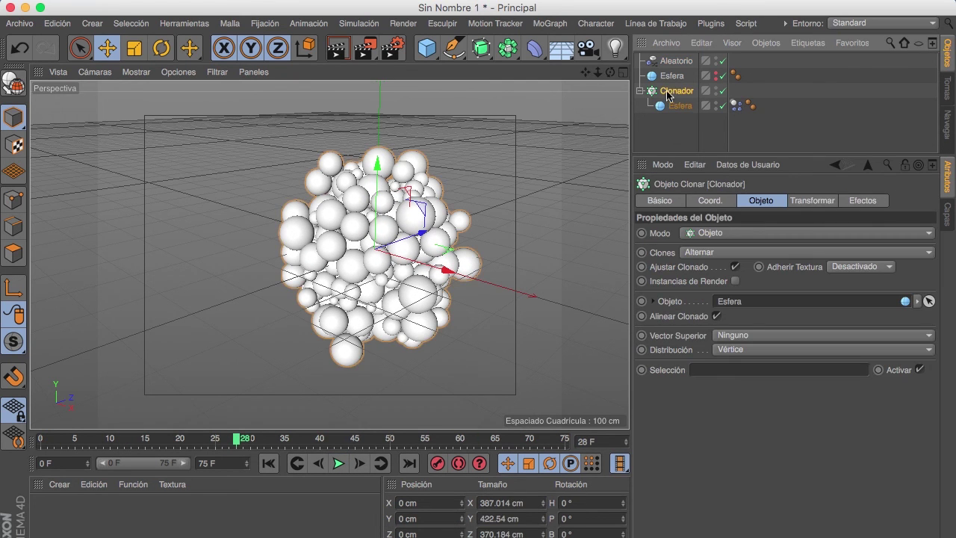
pyautogui.click(549, 24)
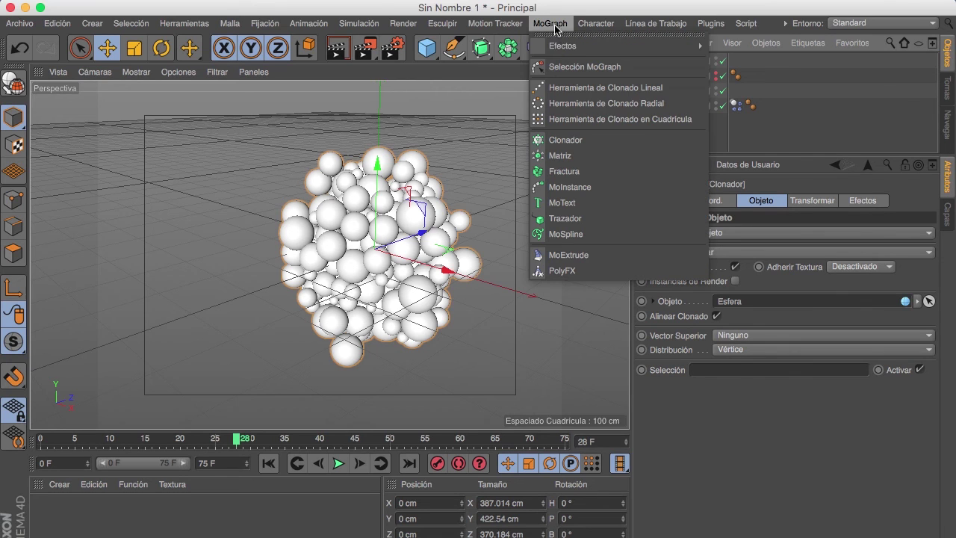
pyautogui.moveTo(657, 46)
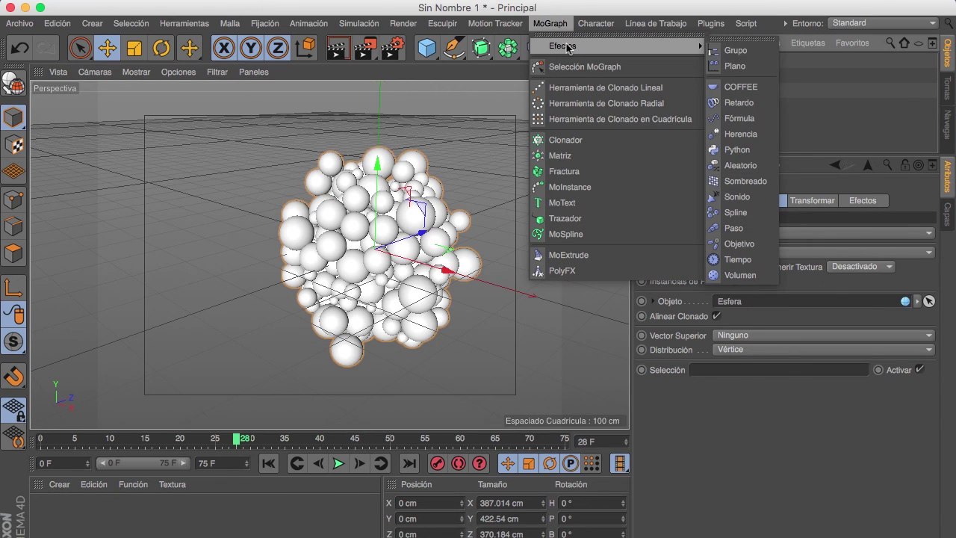
pyautogui.click(741, 118)
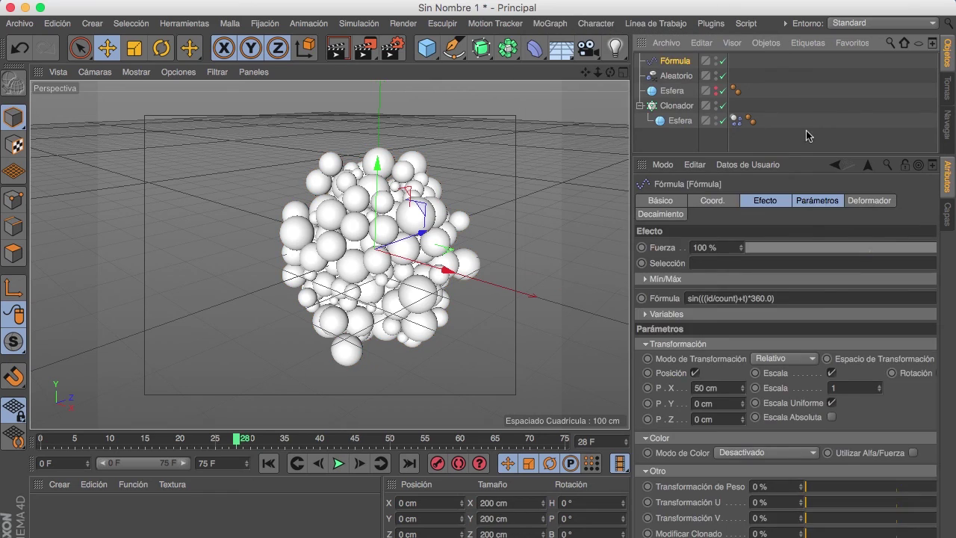
# Play the animation to check the Fórmula effector's motion and return to the first frame.
pyautogui.click(336, 419)
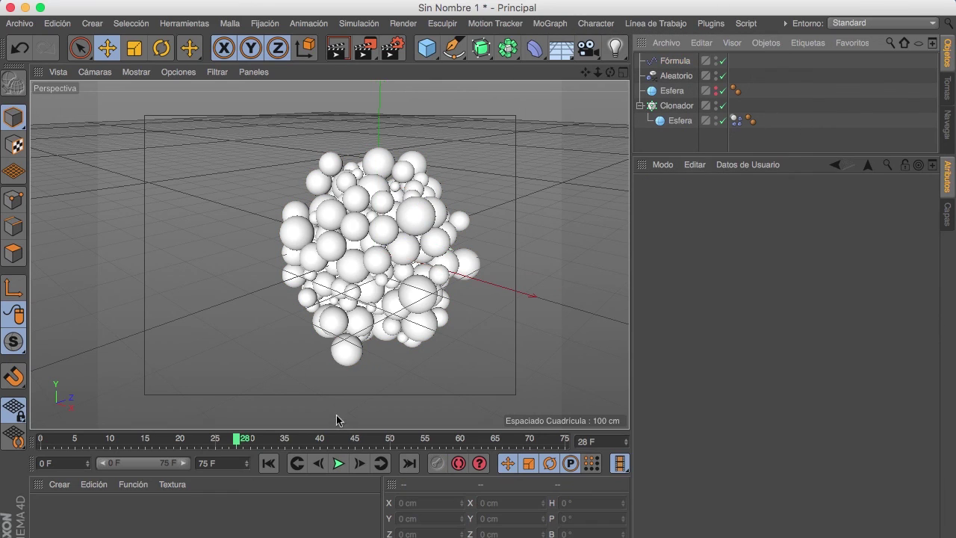
pyautogui.click(339, 464)
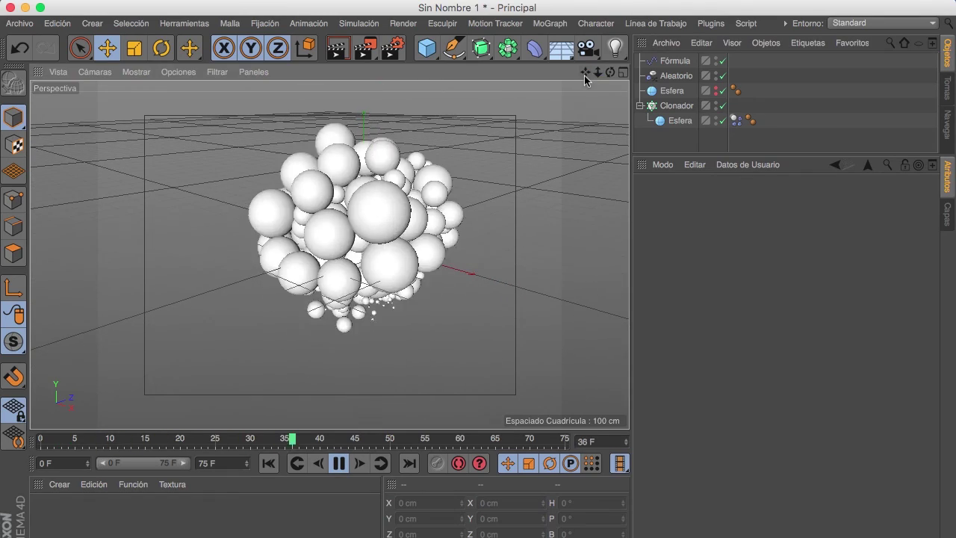
pyautogui.click(339, 463)
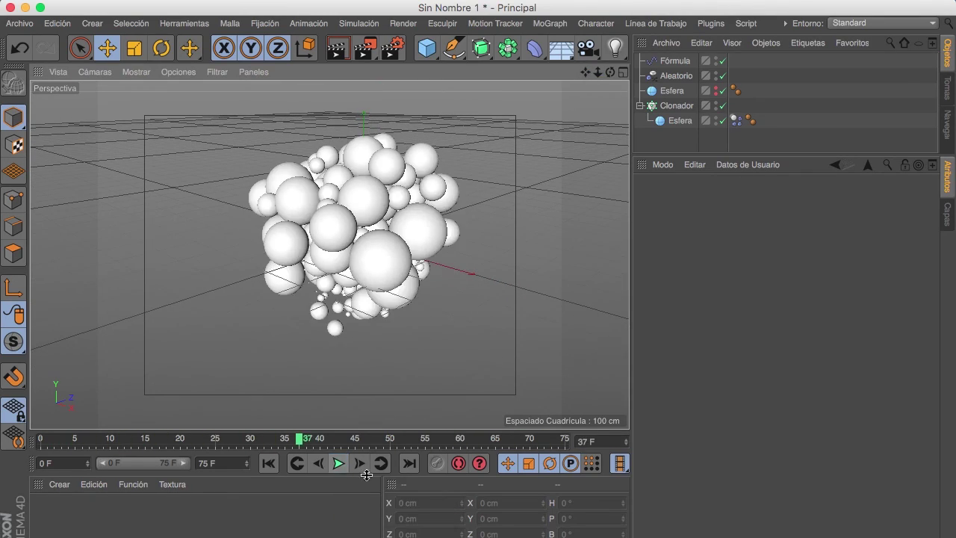
pyautogui.click(268, 464)
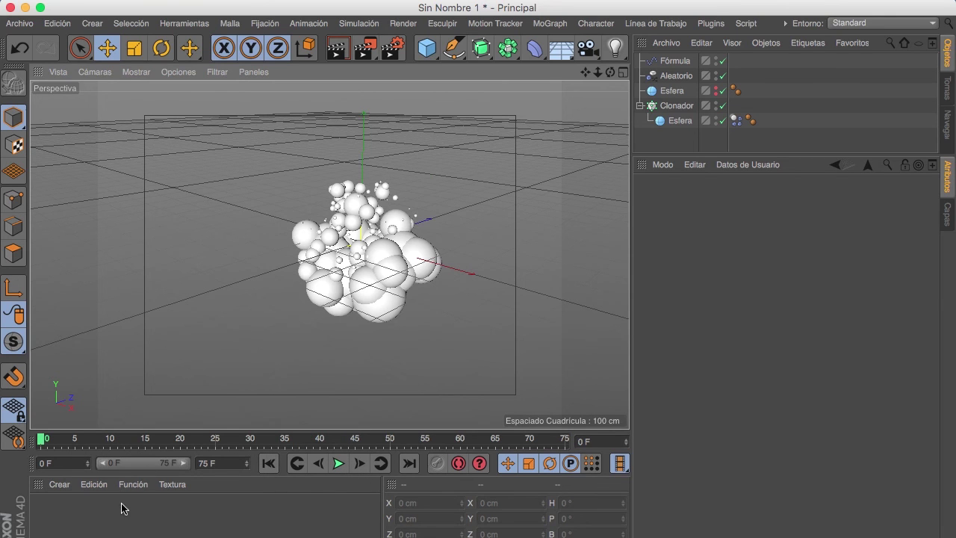
# Create a new material and set its Color to a cyan blue with hue 191° and saturation 96%.
pyautogui.doubleClick(65, 518)
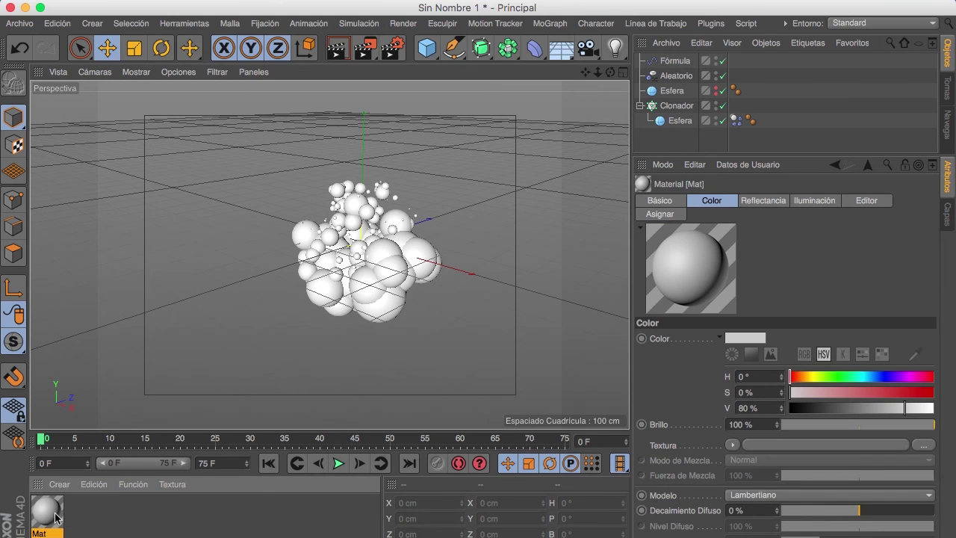
pyautogui.doubleClick(56, 517)
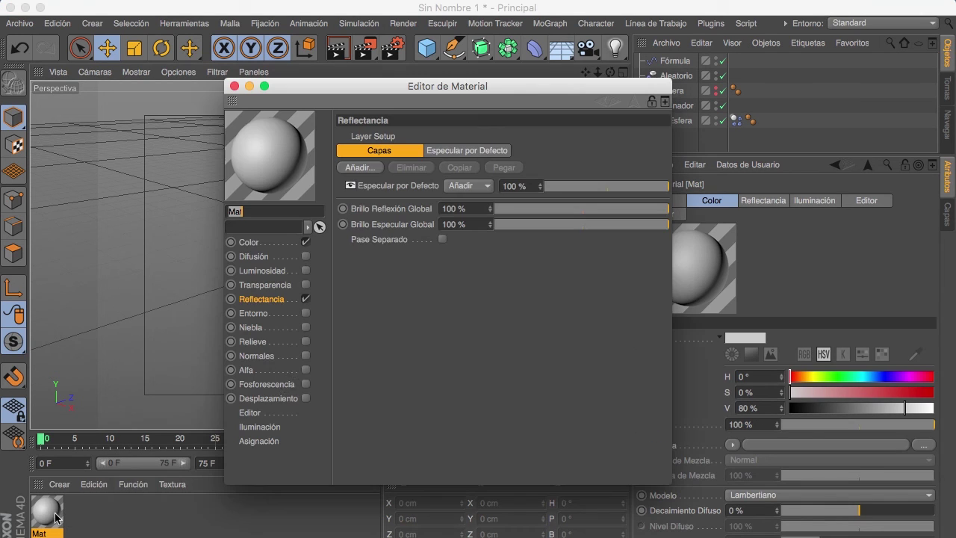
pyautogui.click(254, 243)
pyautogui.click(585, 174)
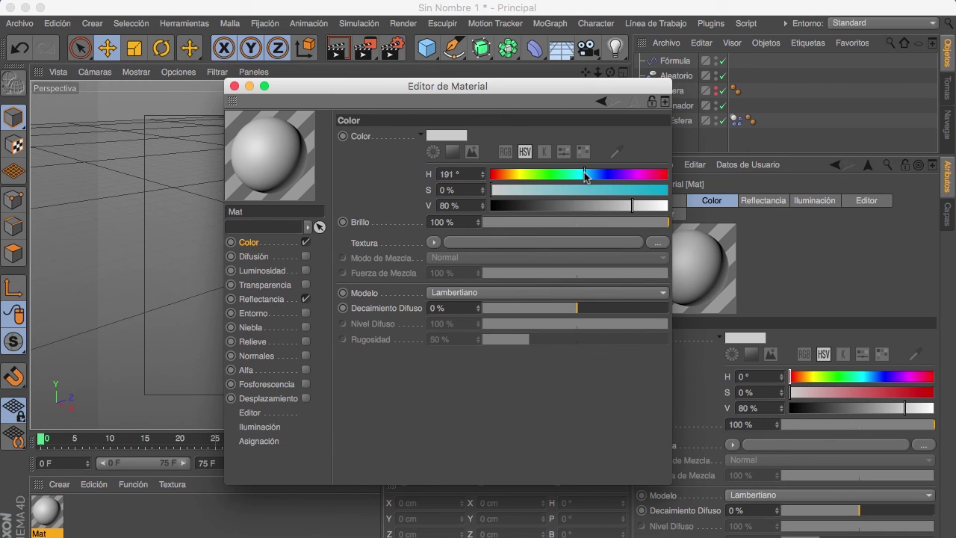
pyautogui.click(658, 190)
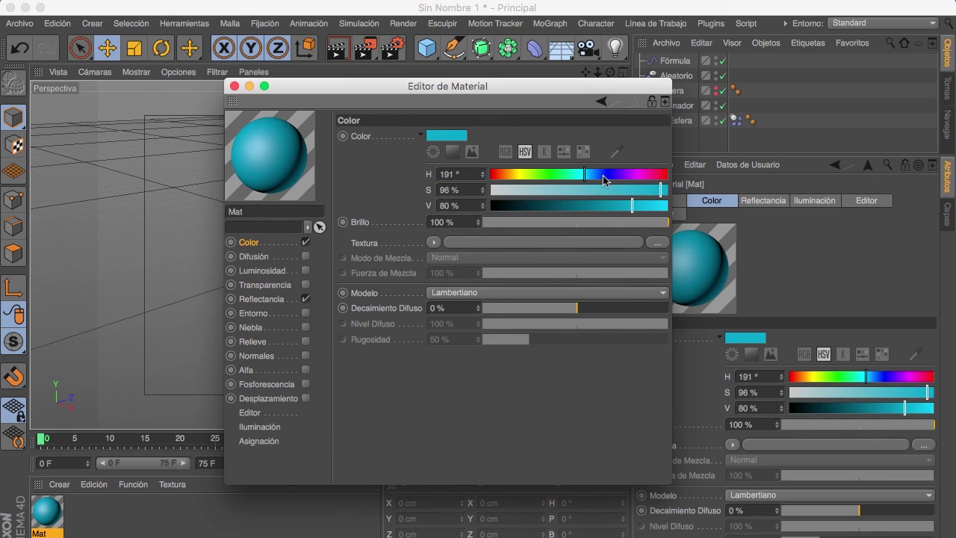
# Add a Reflexión (heredado) layer to the material's reflectance and set Brillo Reflexión Global to 23%.
pyautogui.click(261, 299)
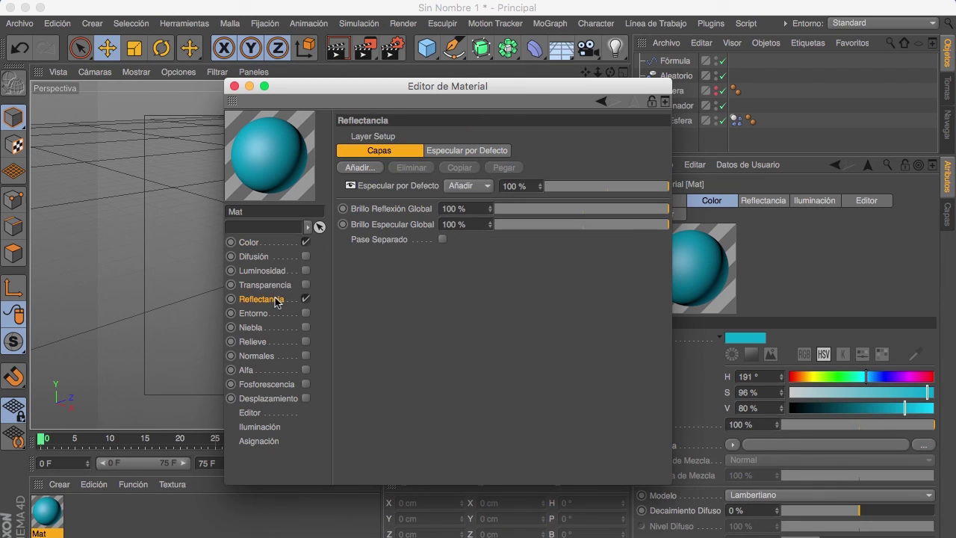
pyautogui.click(361, 168)
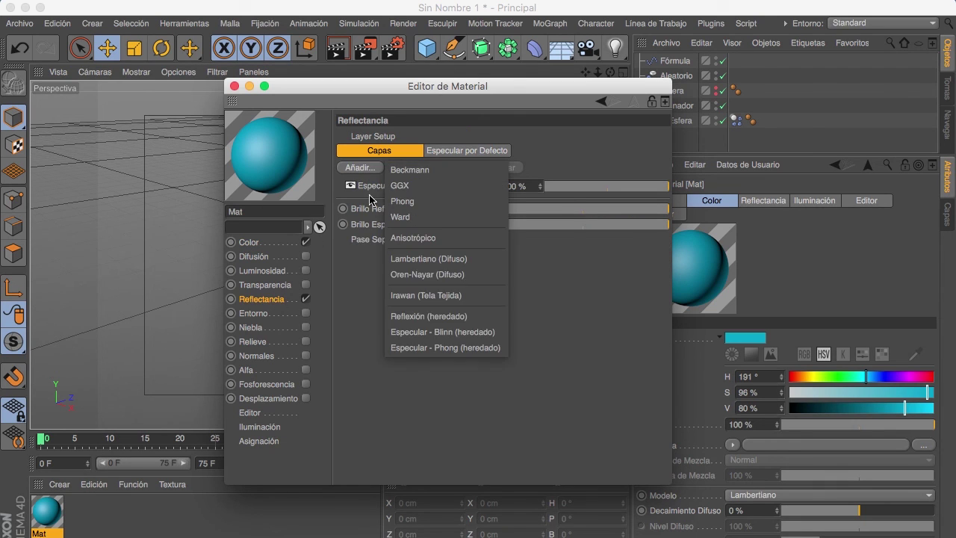
pyautogui.click(418, 317)
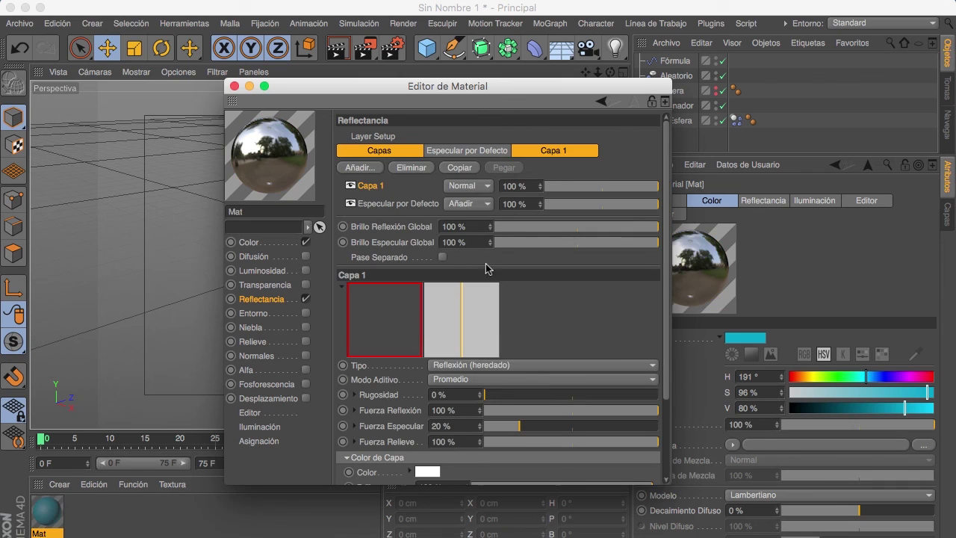
pyautogui.click(518, 228)
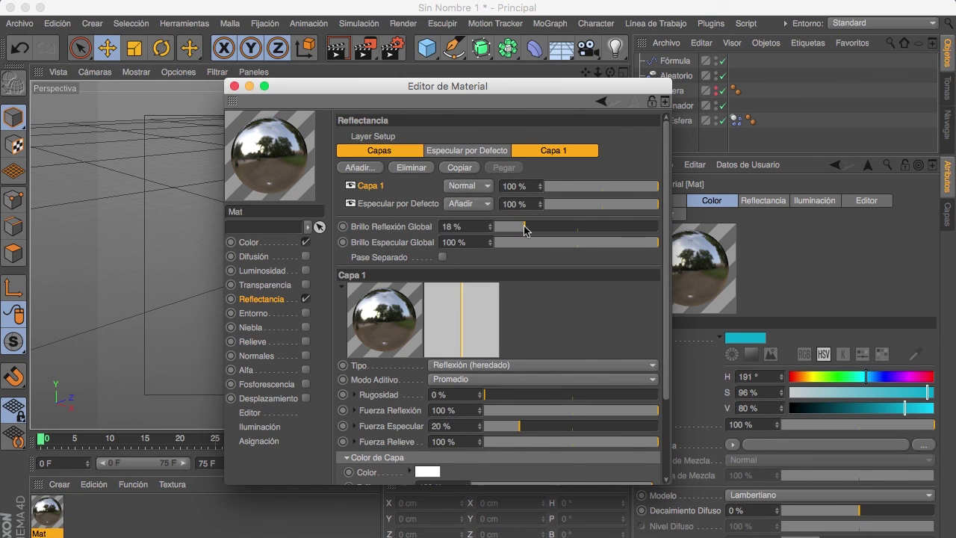
pyautogui.moveTo(528, 230); pyautogui.dragTo(534, 230)
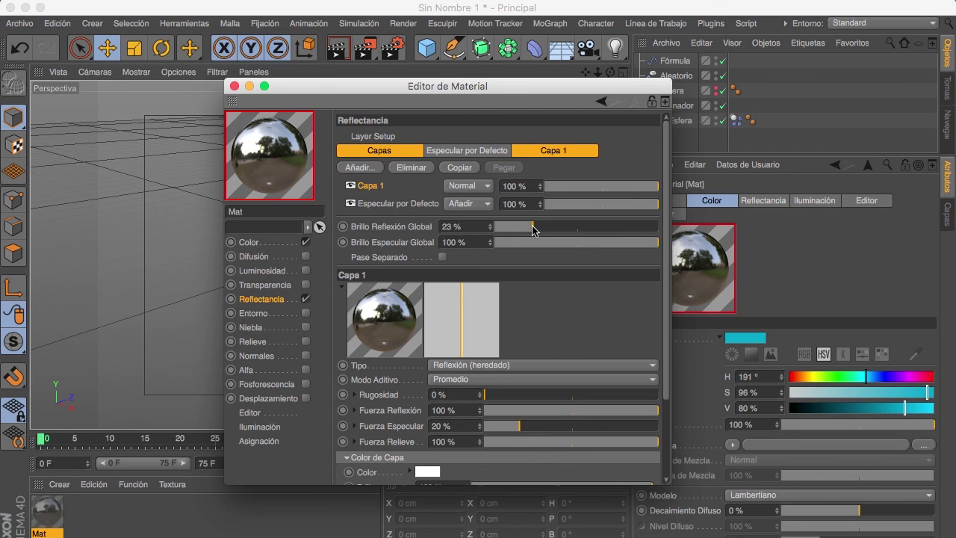
pyautogui.click(235, 86)
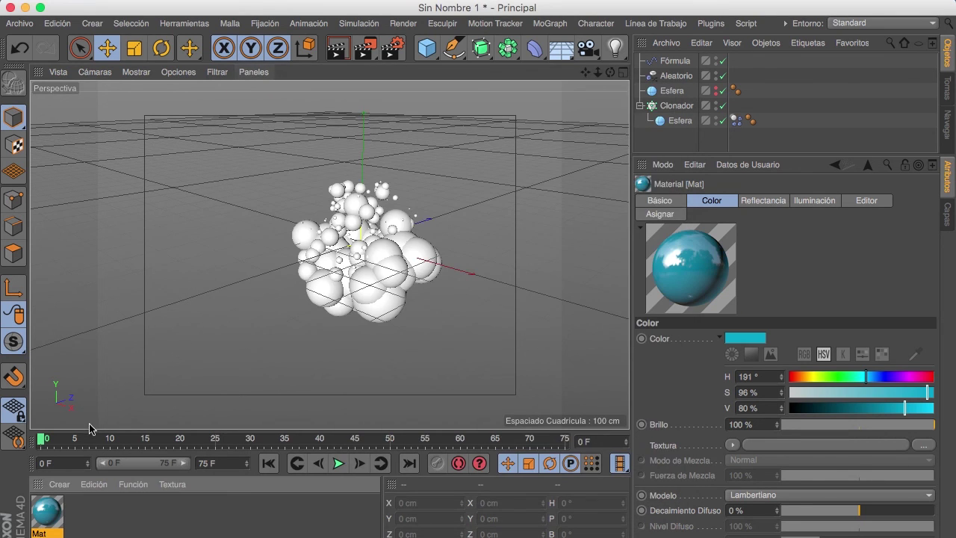
# Apply the blue material to the Clonador and render the view to check the spheres' look.
pyautogui.moveTo(47, 514); pyautogui.dragTo(366, 242)
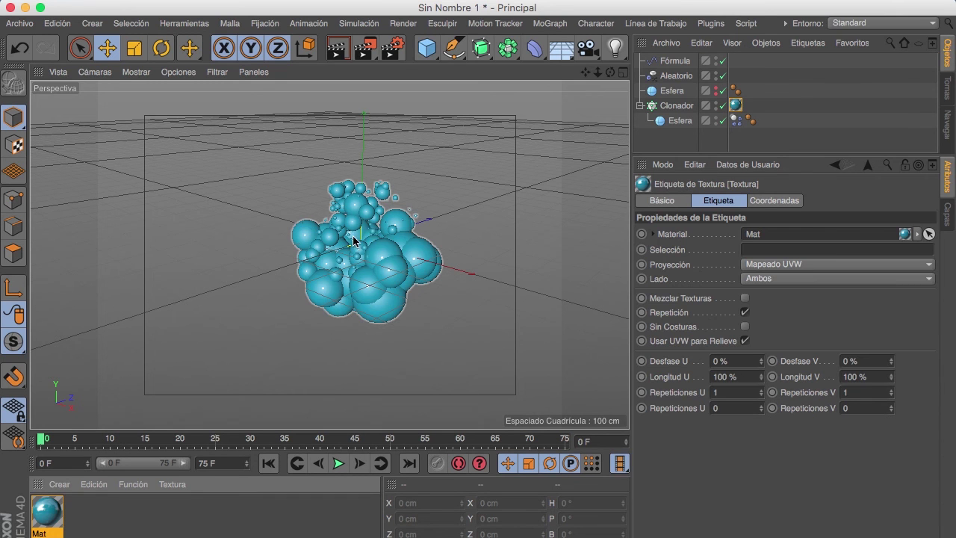
pyautogui.scroll(4, 377, 237)
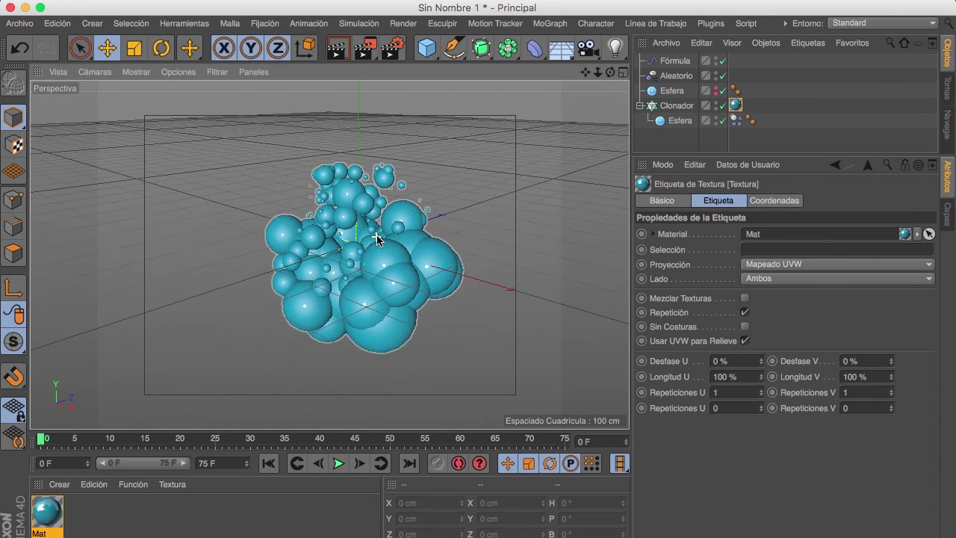
pyautogui.click(337, 48)
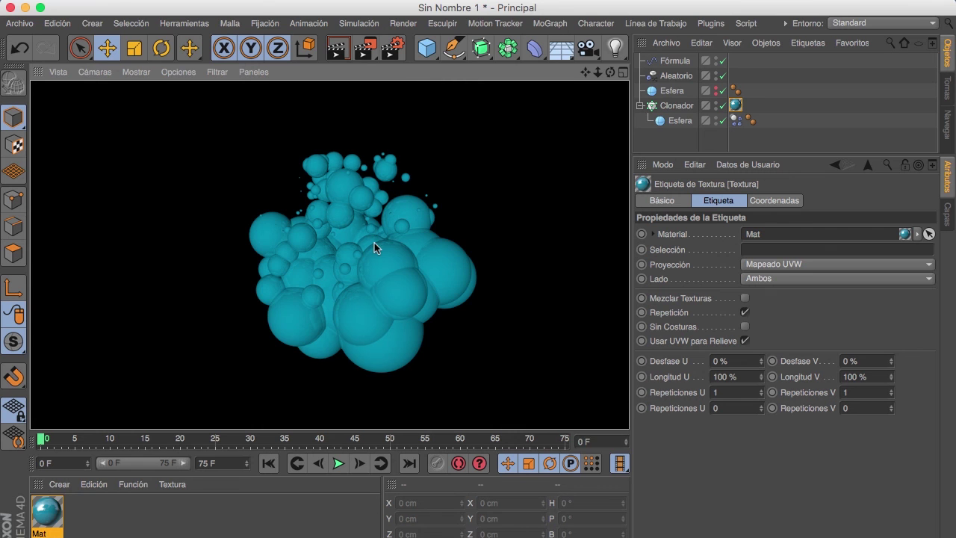
# Play the animation up to frame 21 and frame the whole sphere cluster in the perspective view.
pyautogui.click(338, 463)
pyautogui.click(339, 463)
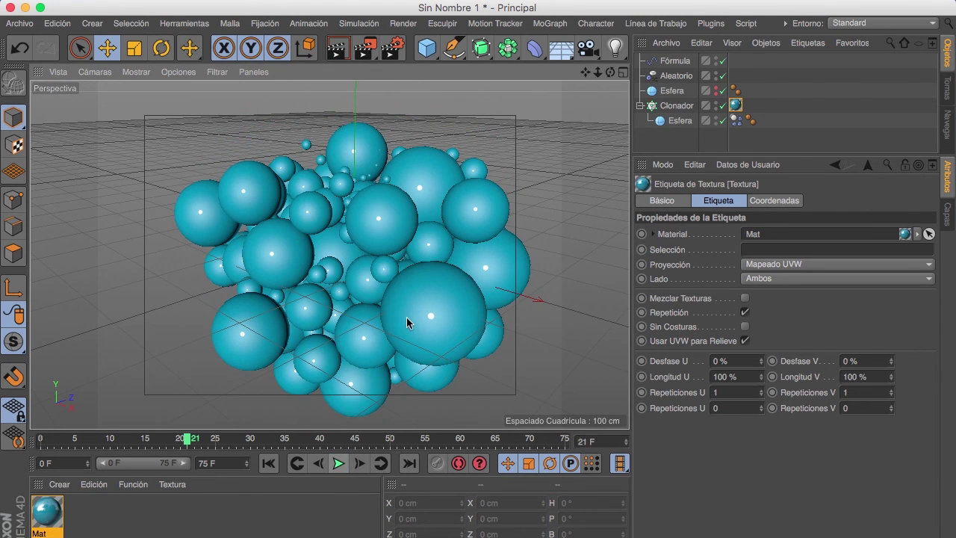
pyautogui.scroll(-3, 555, 82)
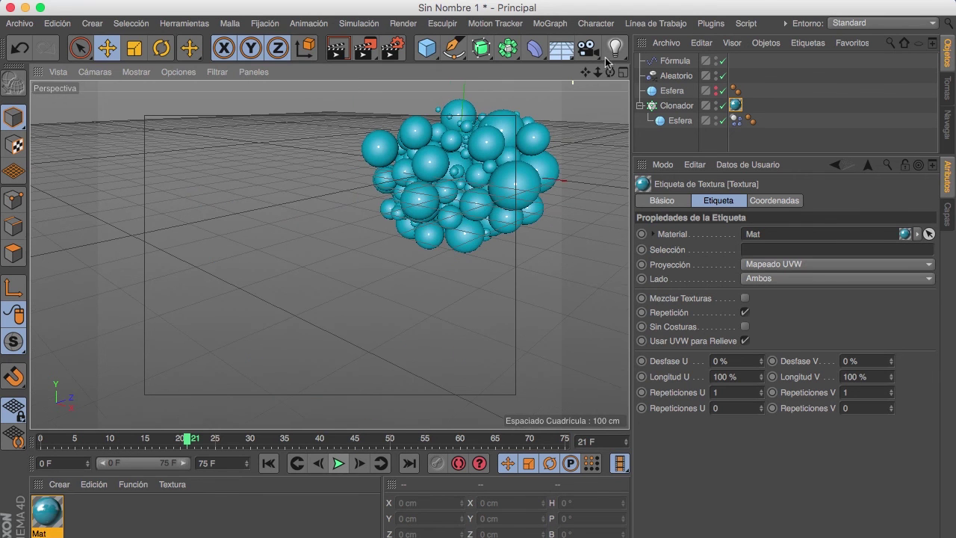
pyautogui.moveTo(585, 72); pyautogui.dragTo(327, 260)
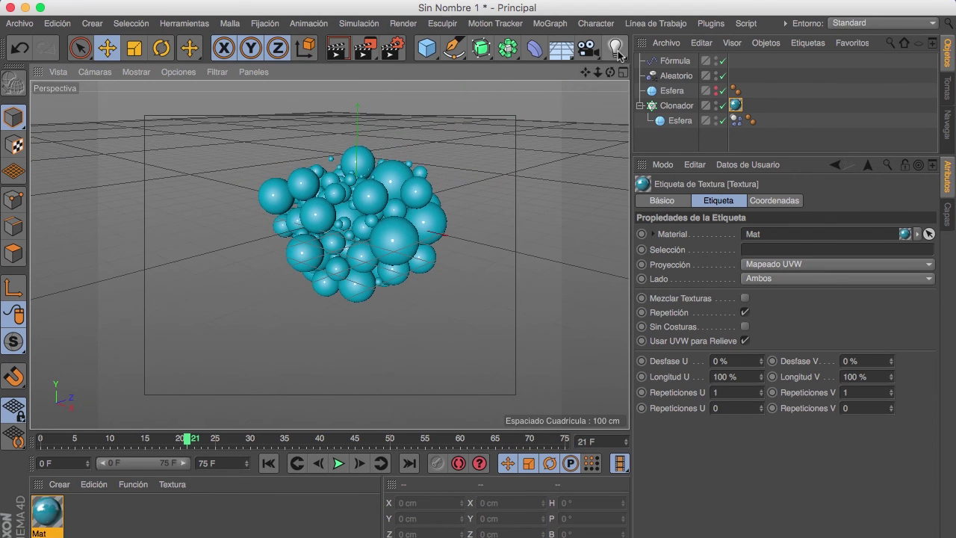
# Add a light with Iluminación Ambiental enabled and render the view to check the flat shading.
pyautogui.click(615, 48)
pyautogui.click(667, 68)
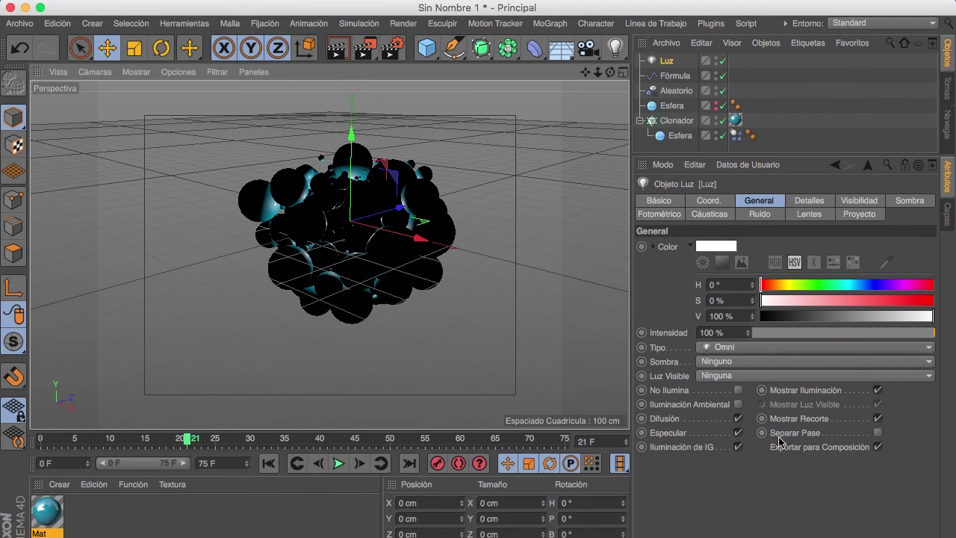
pyautogui.click(738, 404)
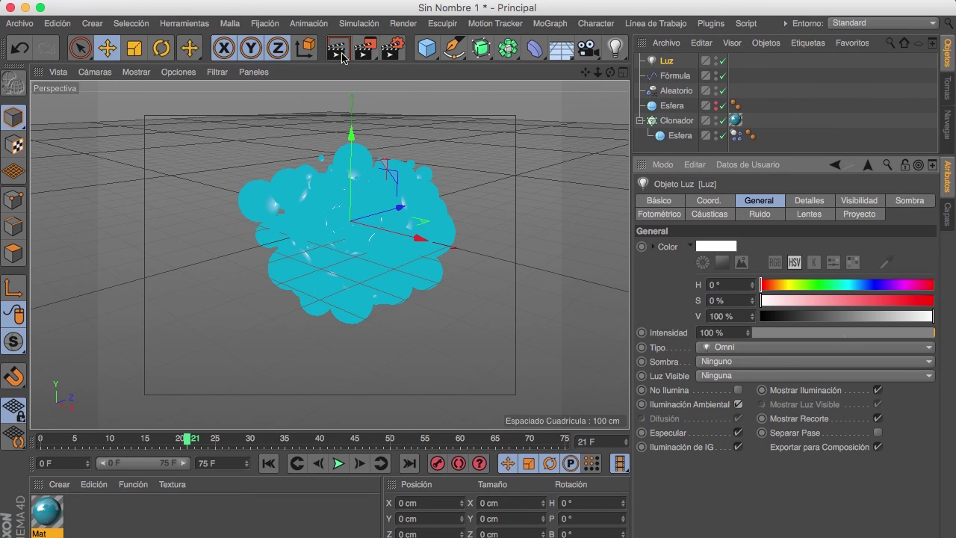
pyautogui.press('super+r')
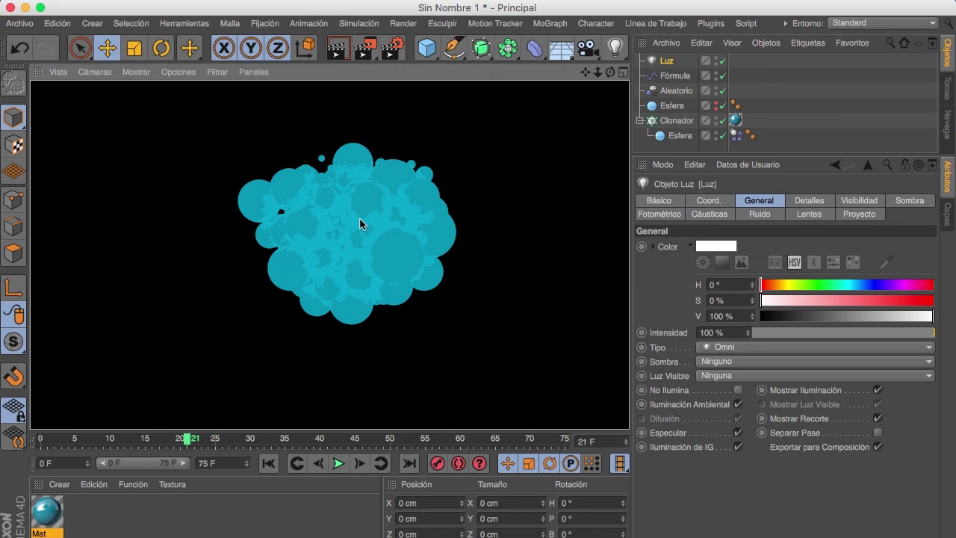
# Play the animation, stop at frame 25, and render the view at different zoom distances to examine the flat look.
pyautogui.click(337, 463)
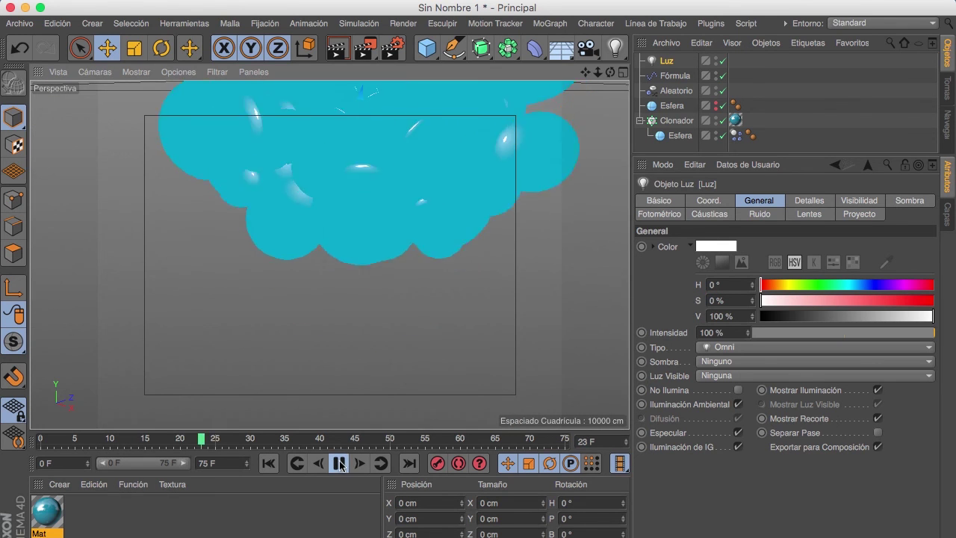
pyautogui.moveTo(598, 72); pyautogui.dragTo(501, 92)
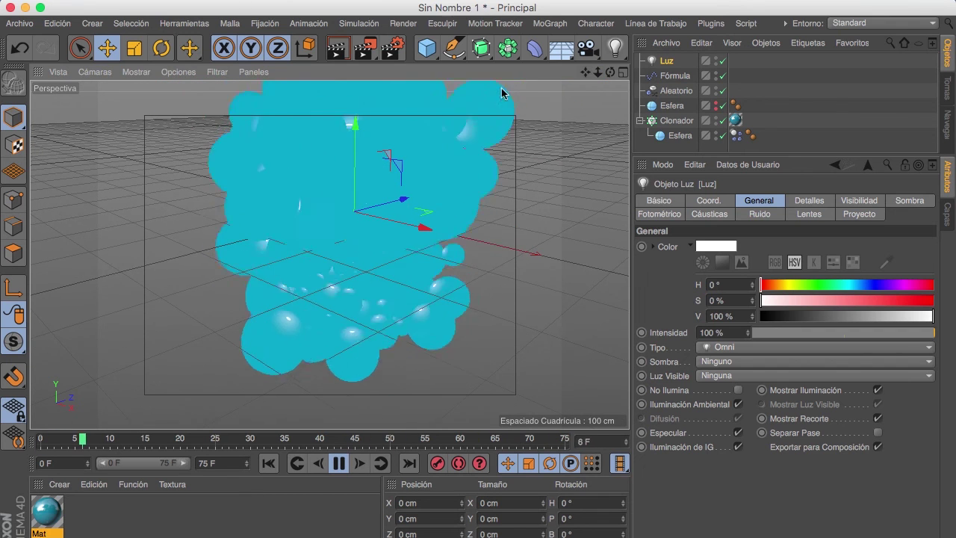
pyautogui.click(337, 48)
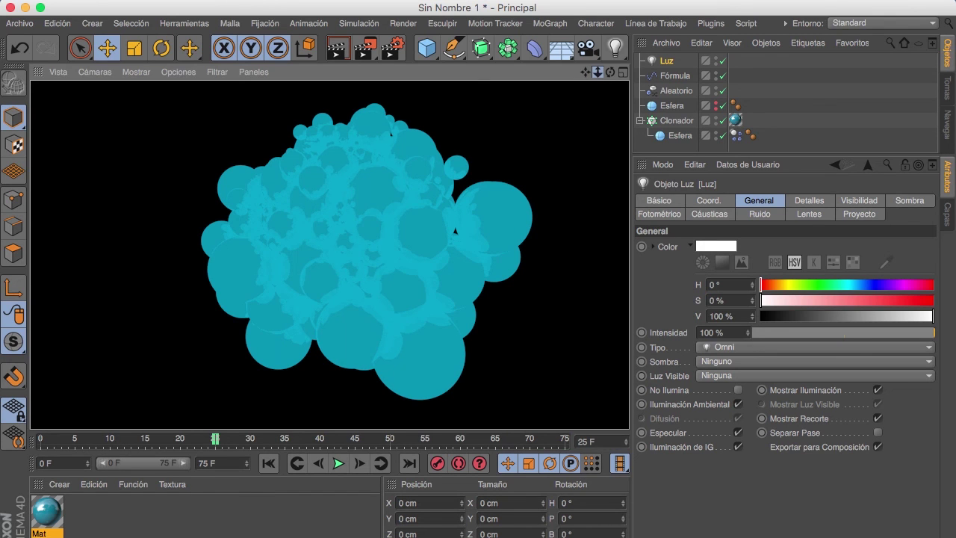
pyautogui.moveTo(597, 72)
pyautogui.mouseDown()
pyautogui.moveTo(601, 87)
pyautogui.moveTo(590, 75)
pyautogui.moveTo(599, 79)
pyautogui.mouseUp()
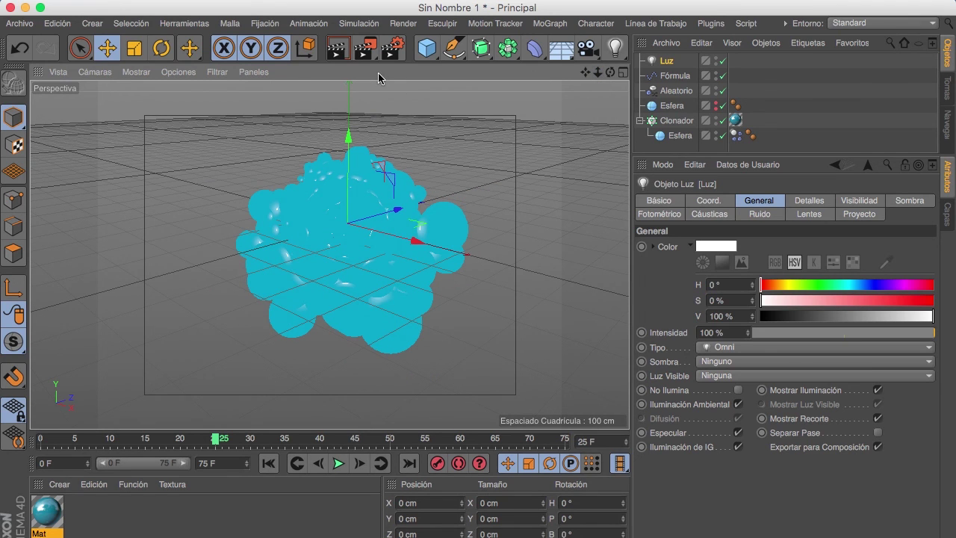
pyautogui.click(347, 56)
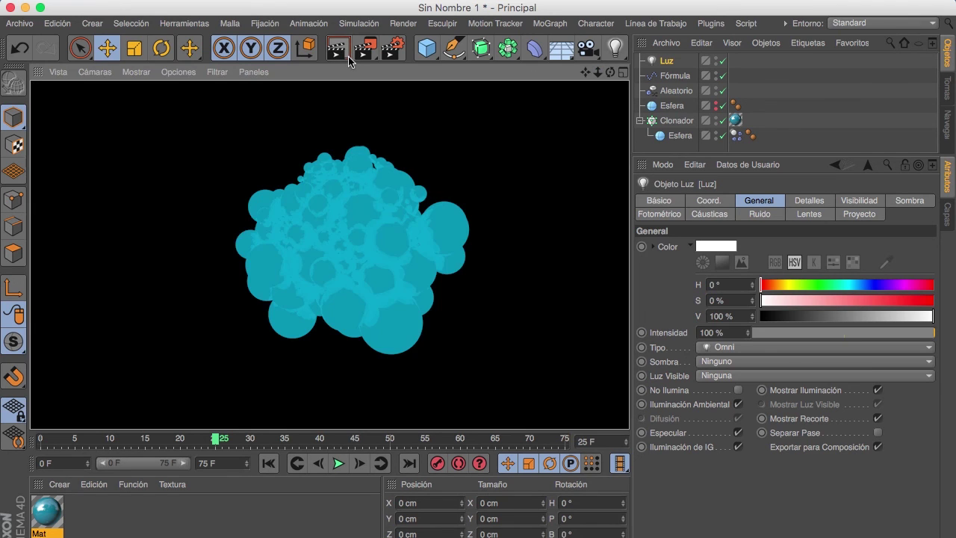